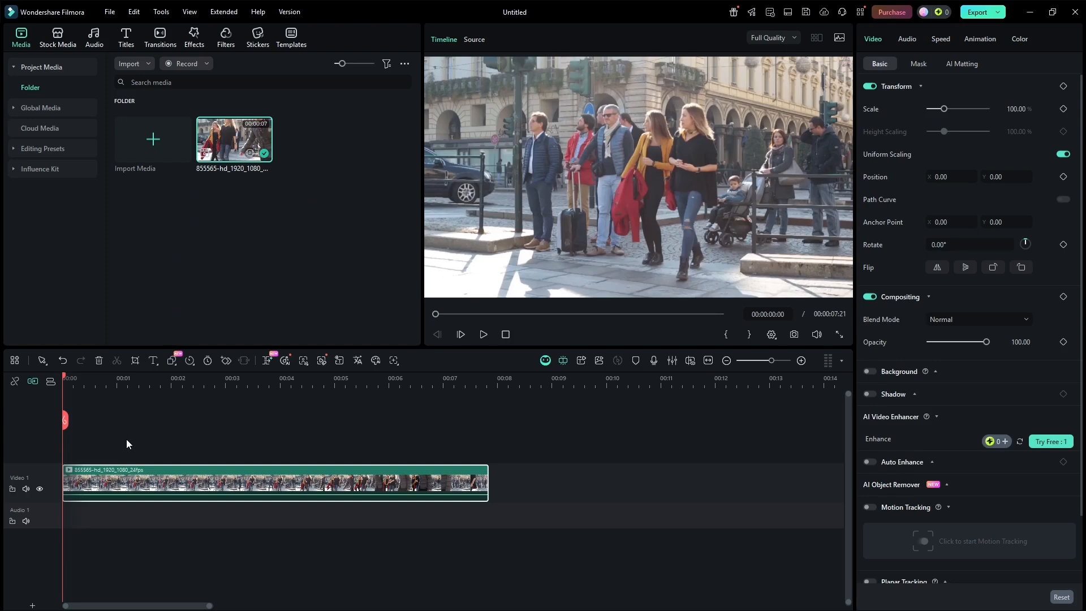
Preview the street clip to check how the women move, and return the playhead to the start
key(space)
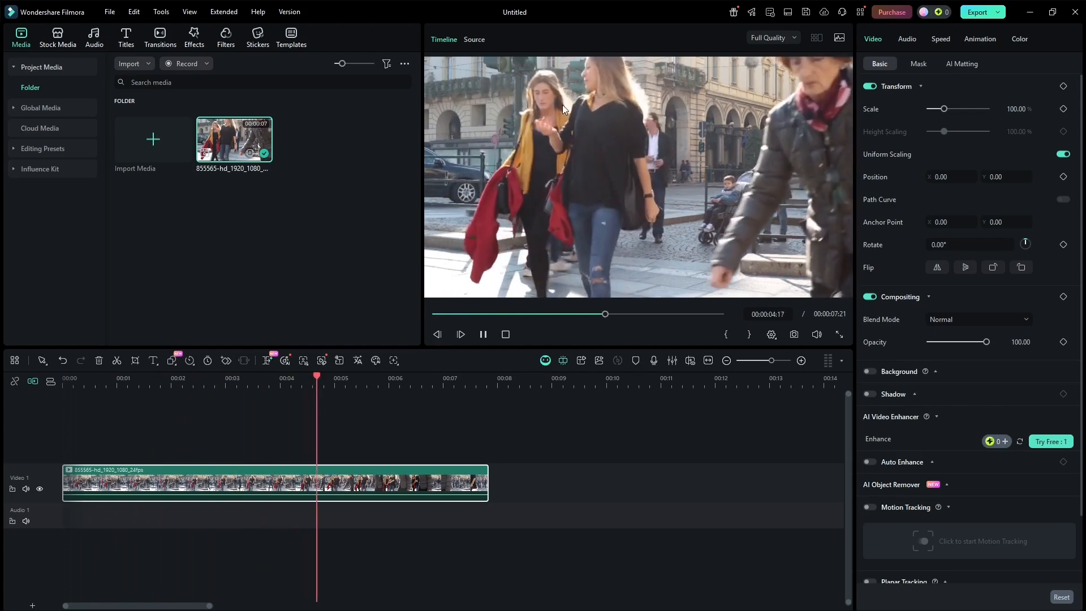
drag(410, 374, 57, 384)
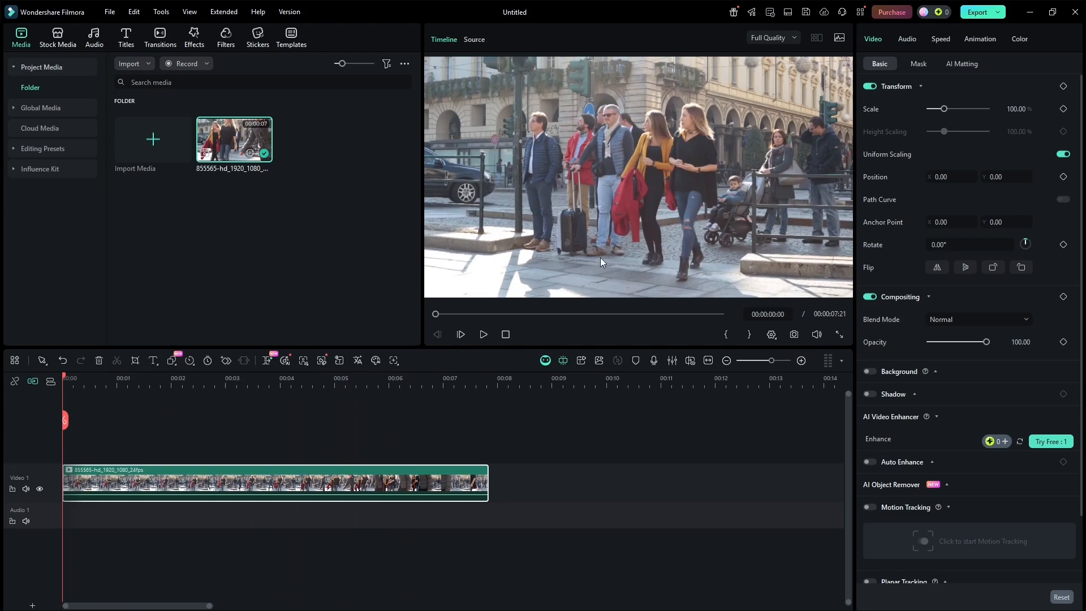
key(space)
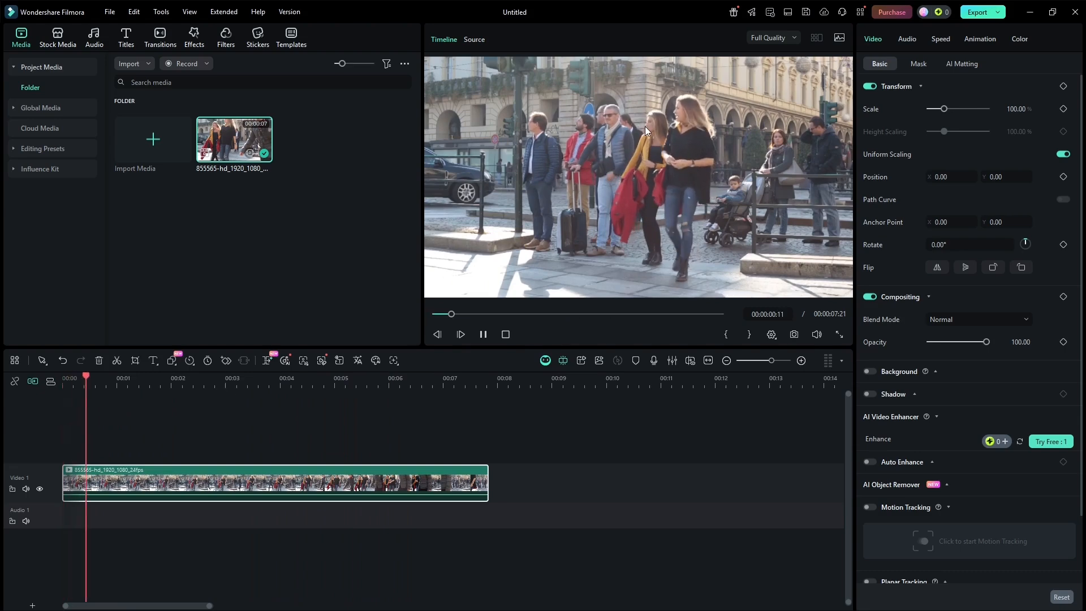
key(space)
drag(89, 377, 45, 368)
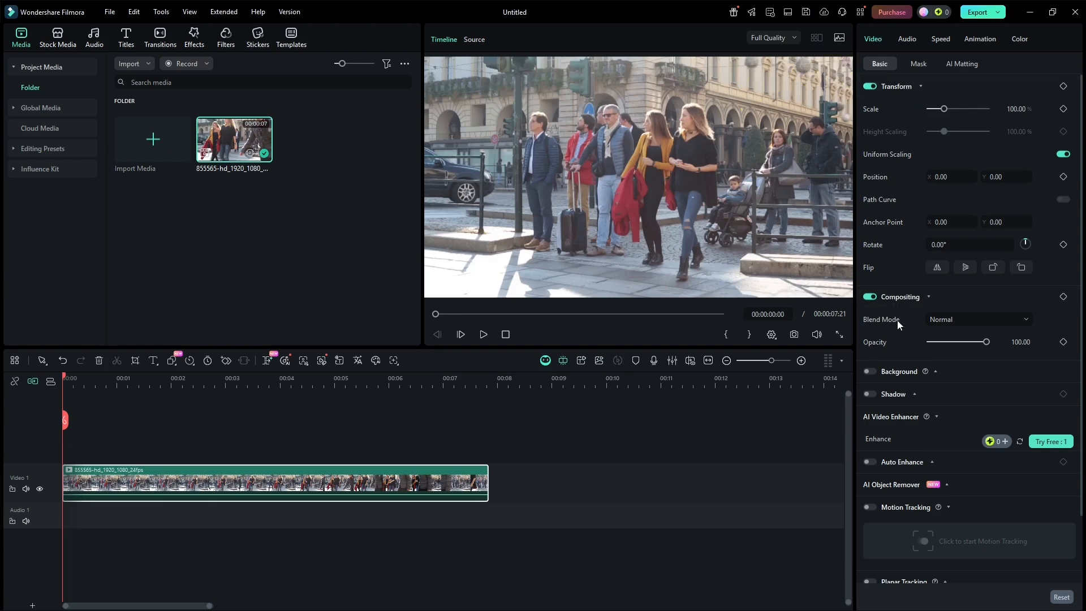
Run motion tracking on the clip with the tracking box fitted tightly around the face of the woman in black
click(869, 507)
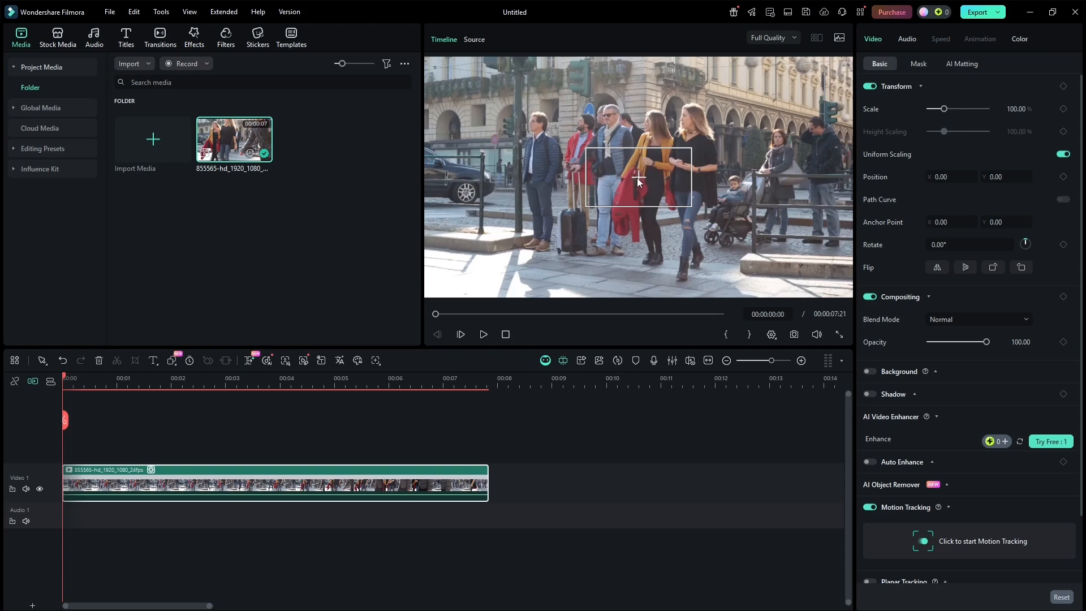
drag(638, 180, 684, 116)
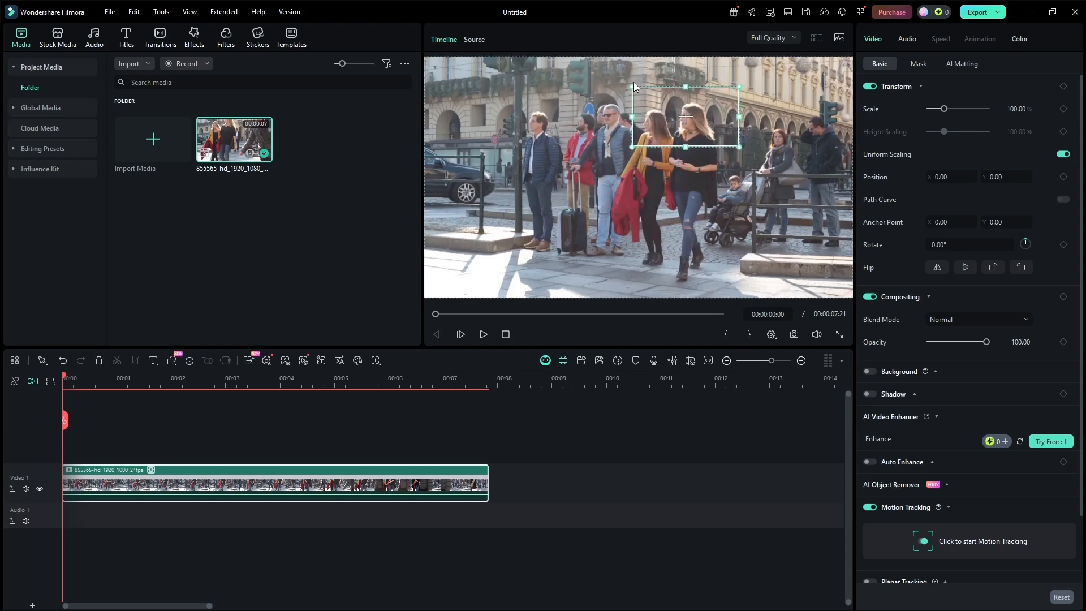
drag(632, 86, 688, 117)
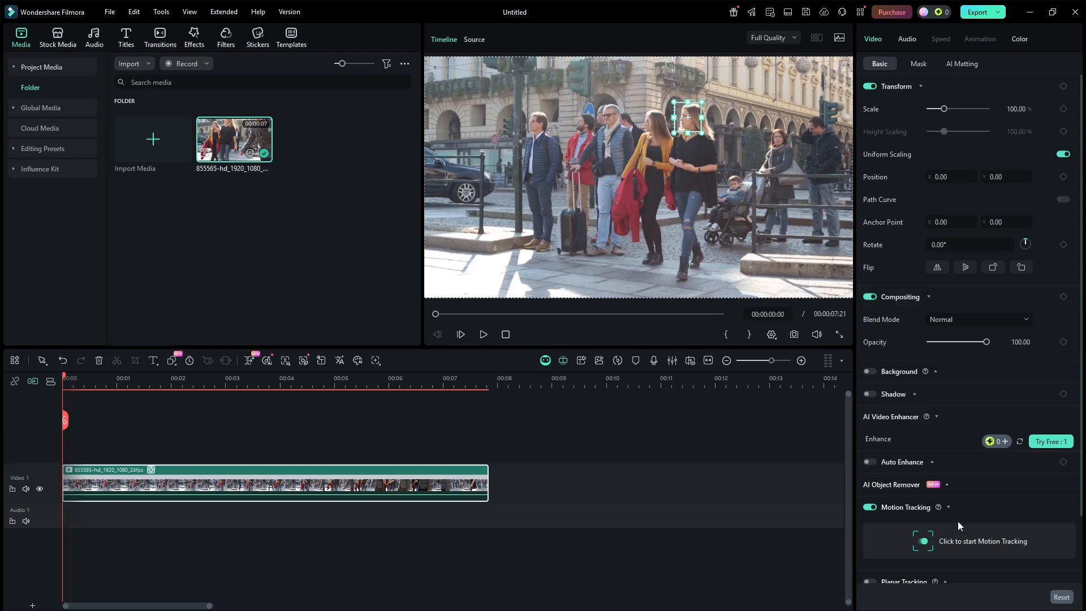
click(1031, 540)
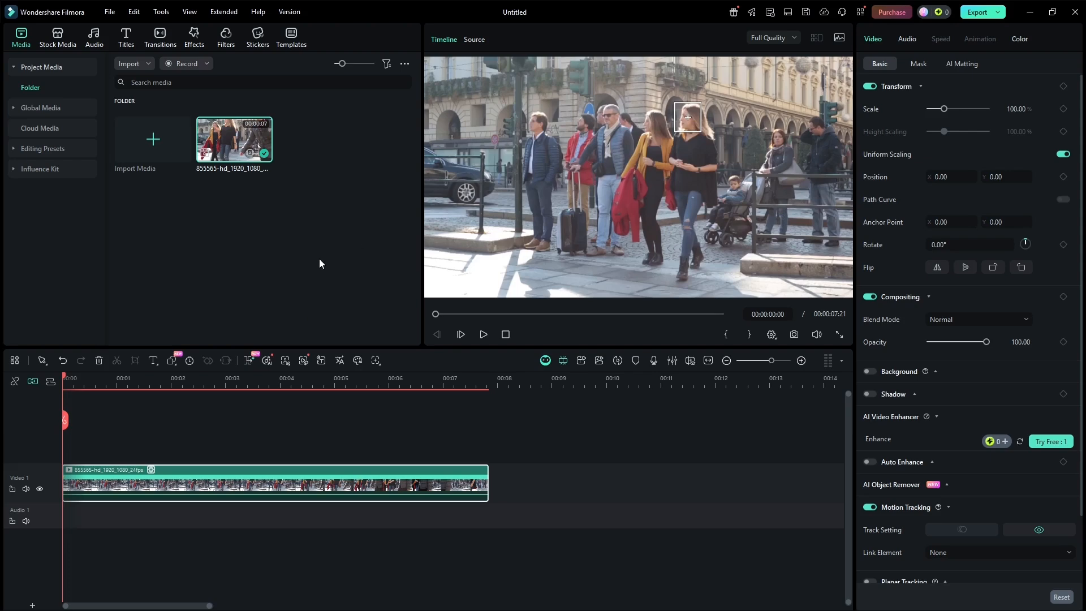
Play the tracked clip to check that the box follows the face, and return the playhead to the start
key(space)
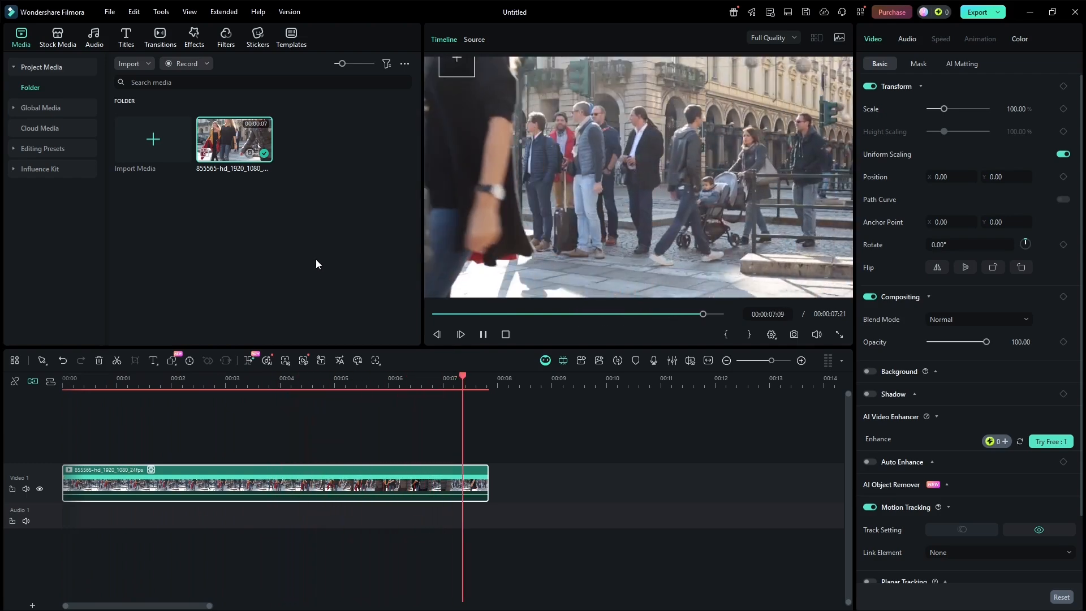
key(space)
drag(463, 379, 51, 376)
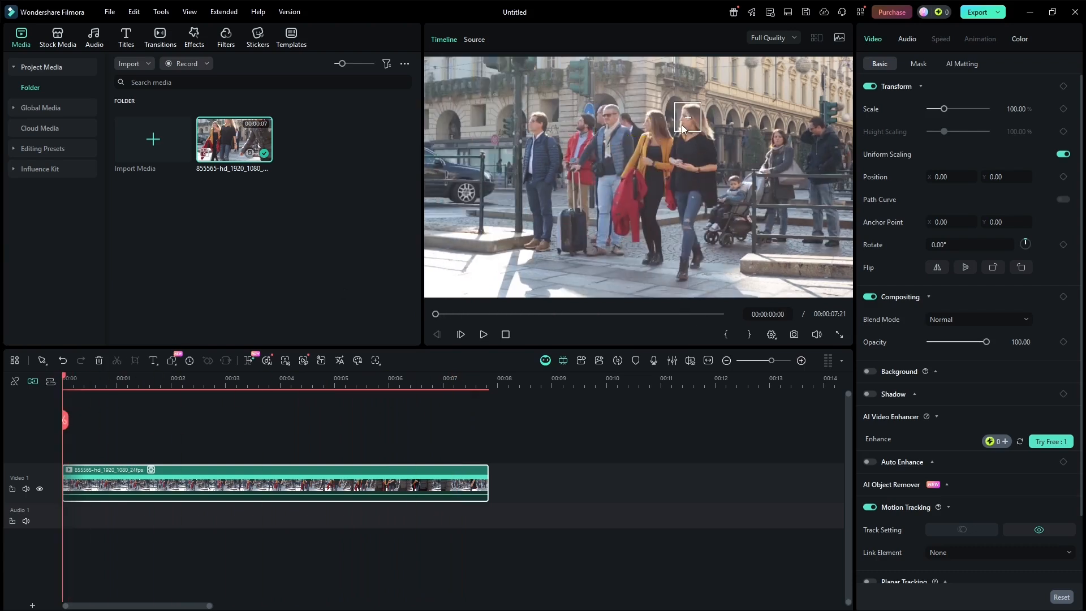
Link a mosaic to the motion track and give it a blur amount of 30 and the square pixel style
scroll(943, 389, down, 3)
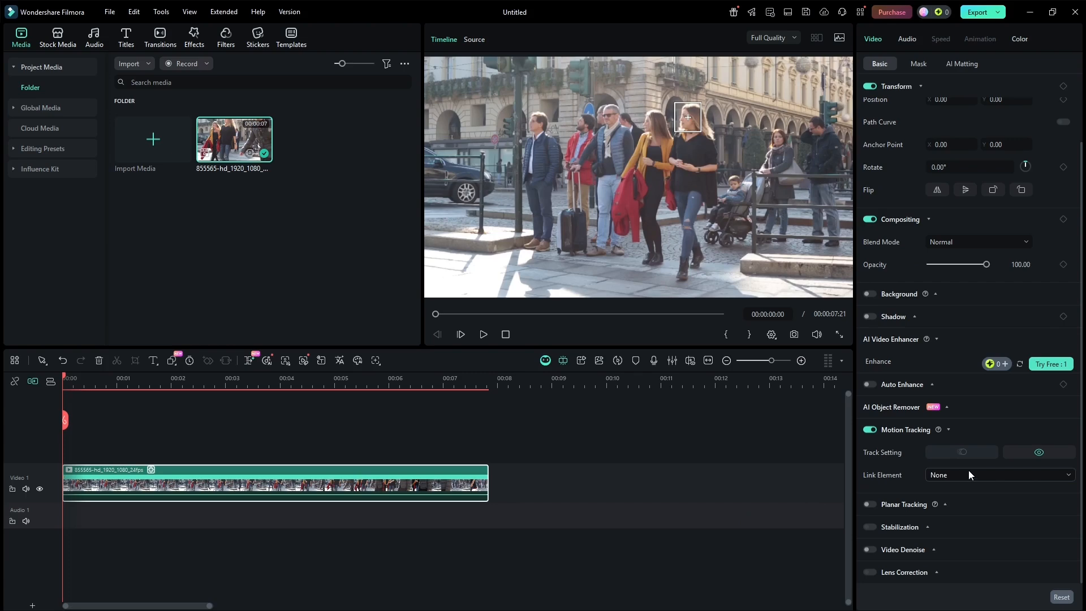
click(1069, 477)
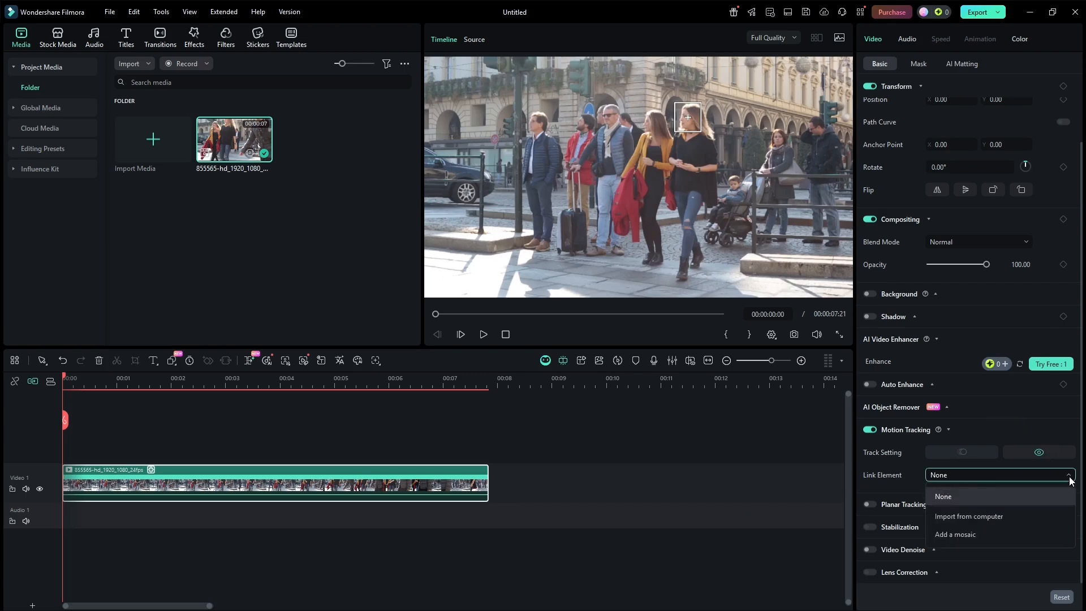
click(987, 535)
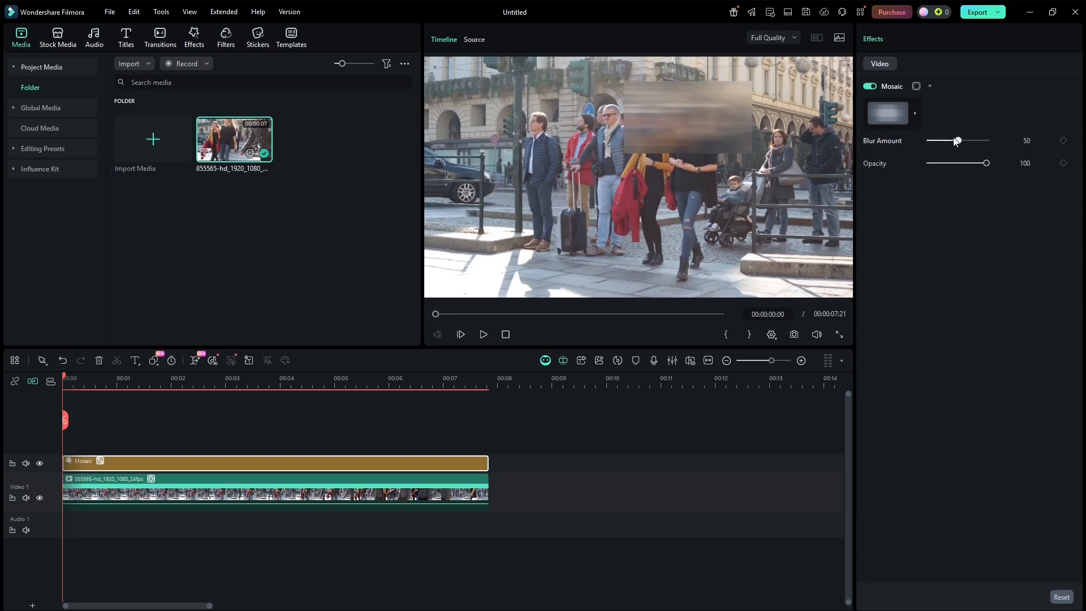
mouse_move(958, 141)
mouse_down()
mouse_move(946, 141)
mouse_move(959, 163)
mouse_move(992, 161)
mouse_up()
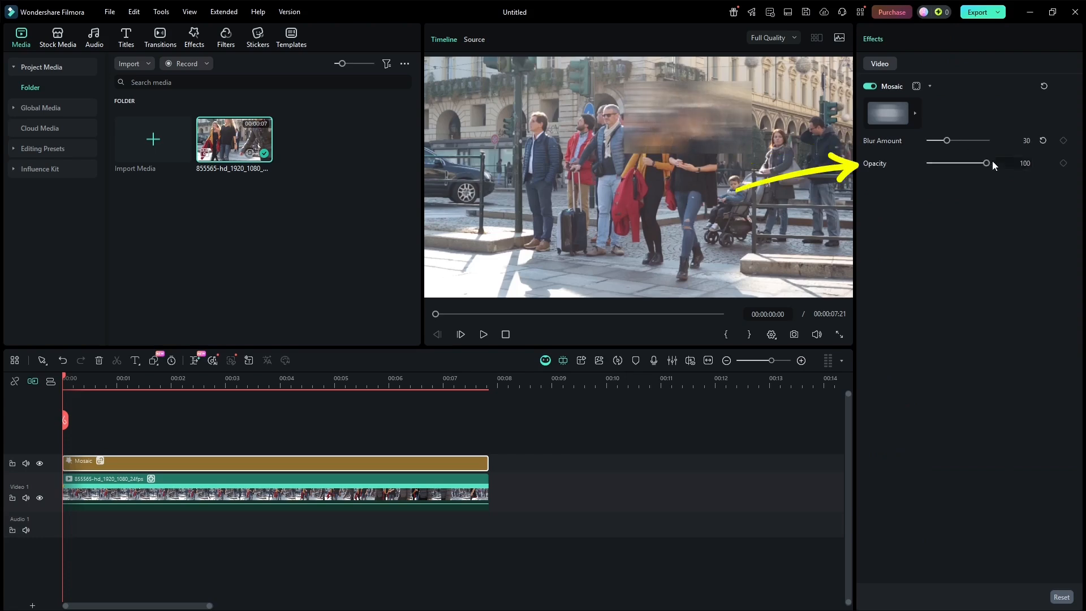
click(914, 114)
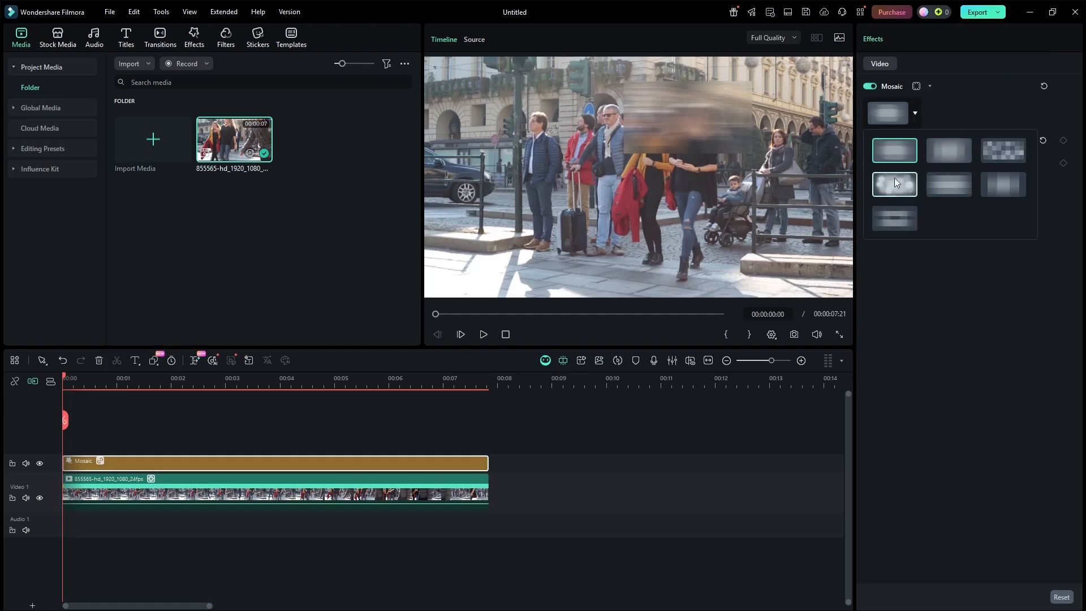
click(1007, 151)
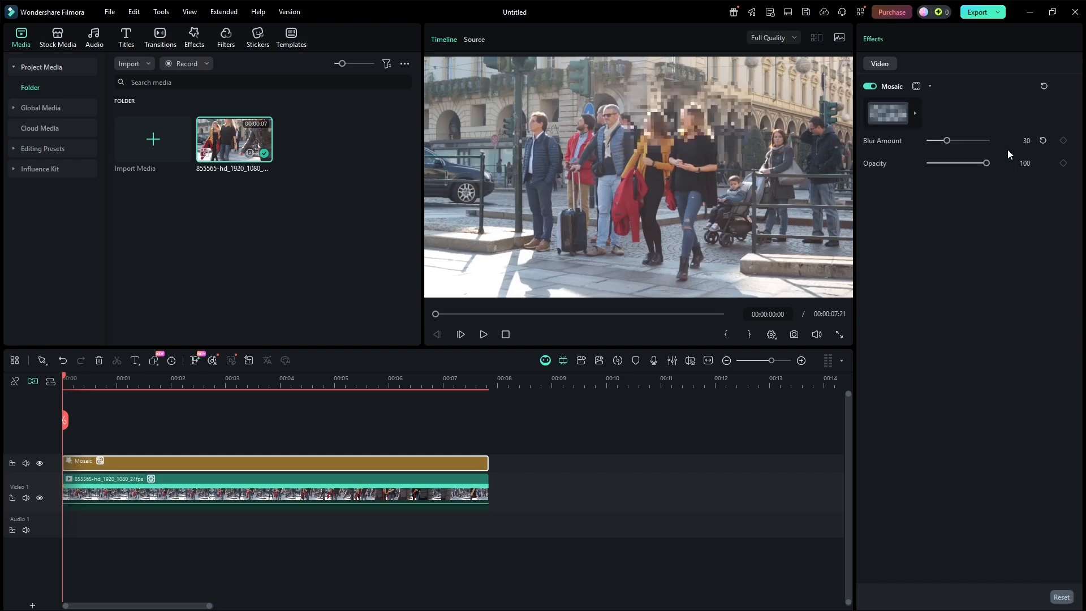
Shrink the mosaic in the preview and position it so it covers only the face of the woman in black
click(677, 119)
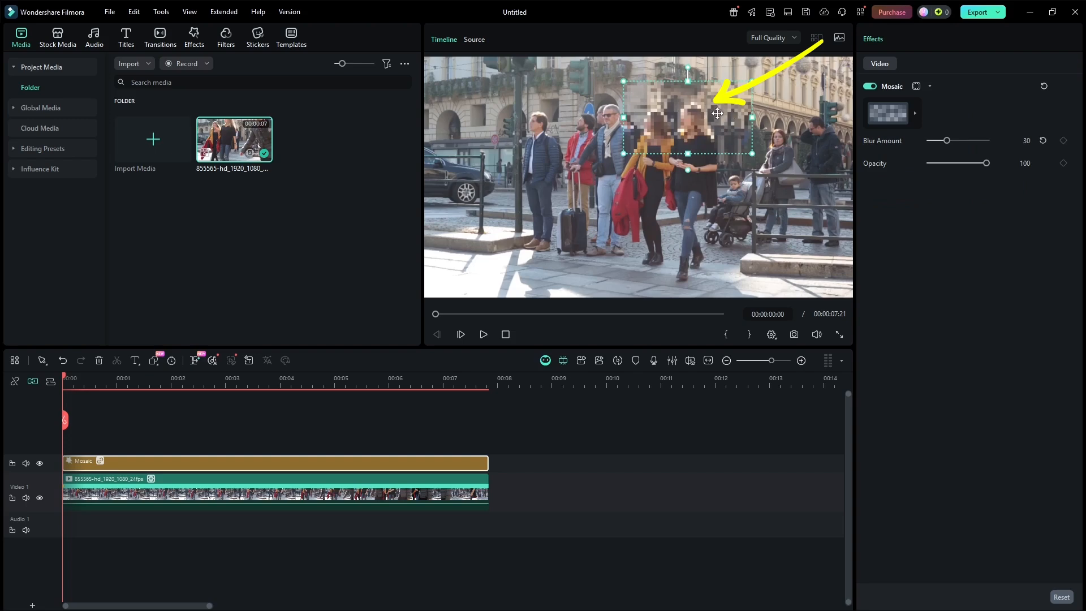
mouse_move(624, 82)
mouse_down()
mouse_move(677, 106)
mouse_move(673, 119)
mouse_up()
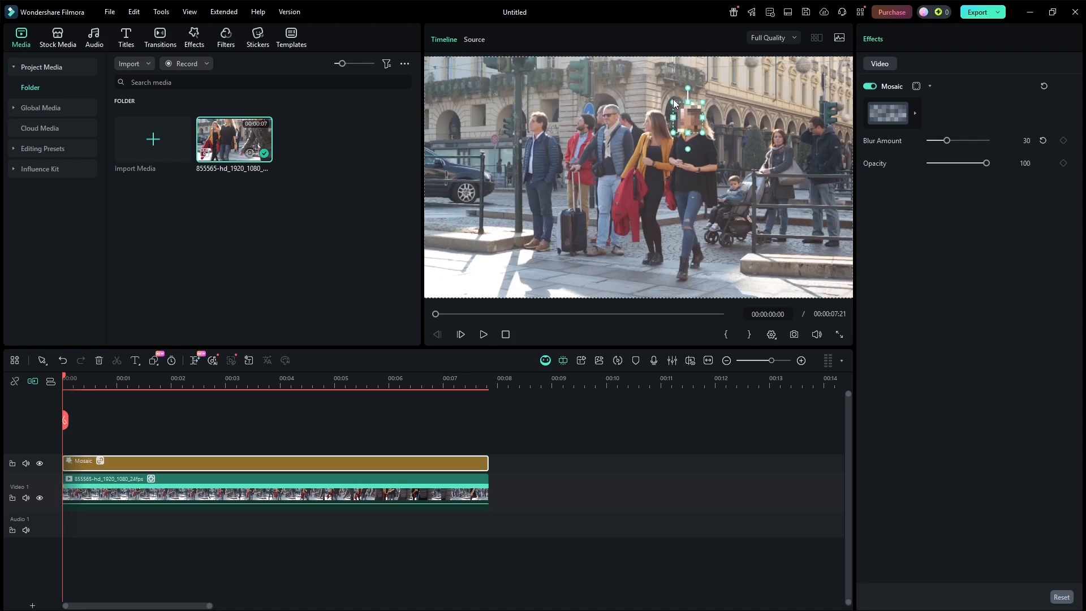
click(672, 100)
click(684, 115)
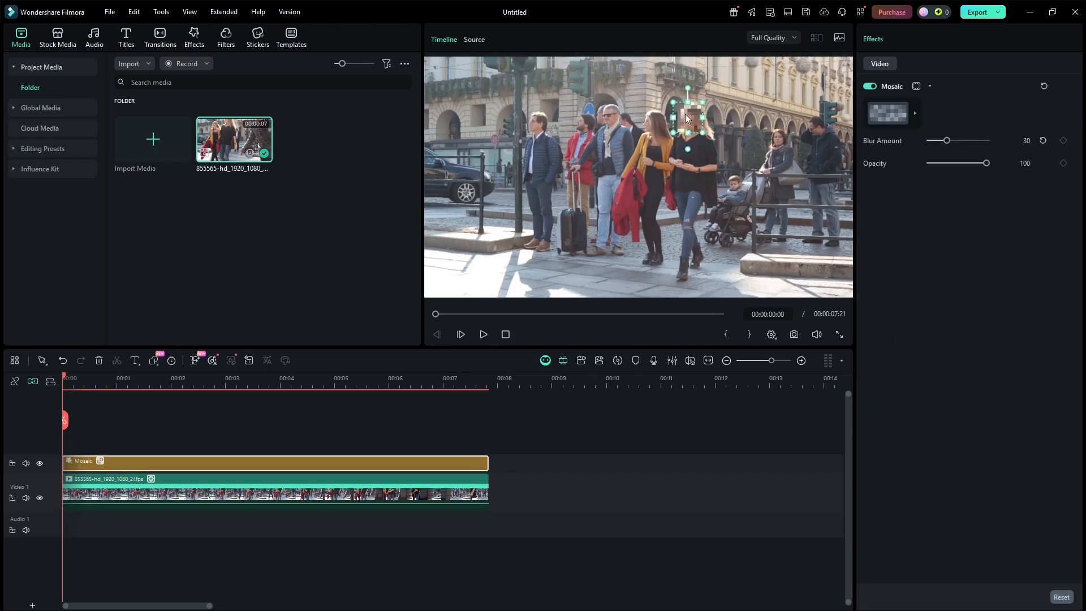
drag(686, 114, 685, 117)
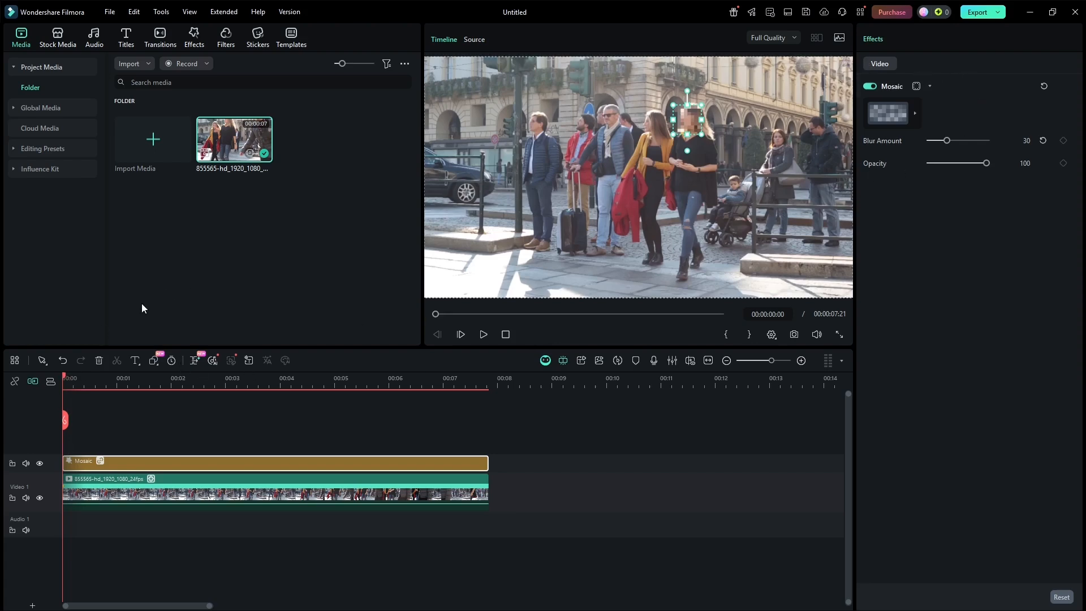
Play back the clip to check that the mosaic follows the face, and return to the start
key(space)
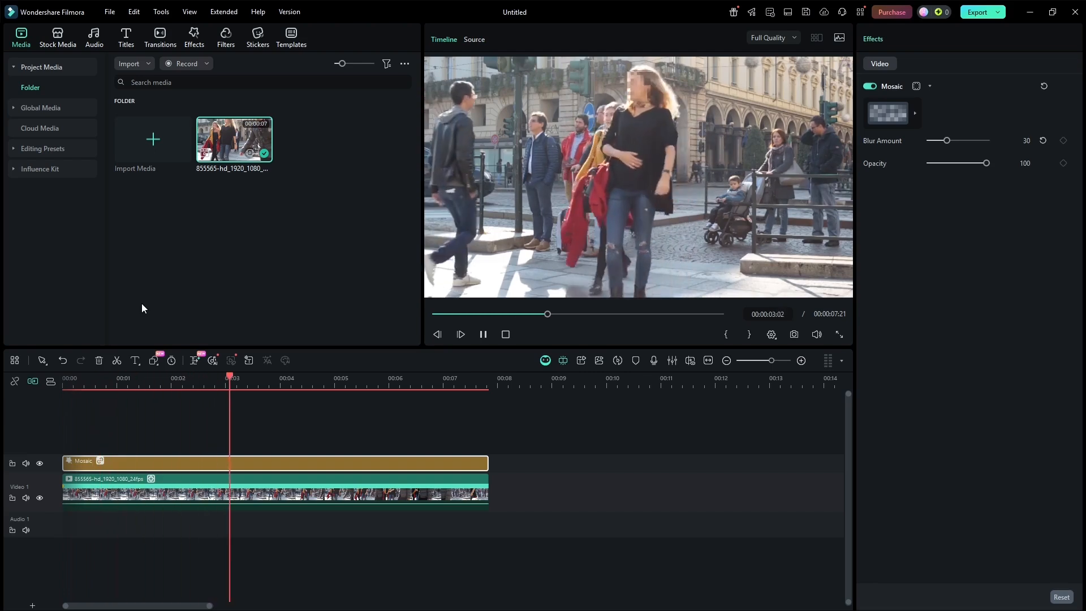
key(space)
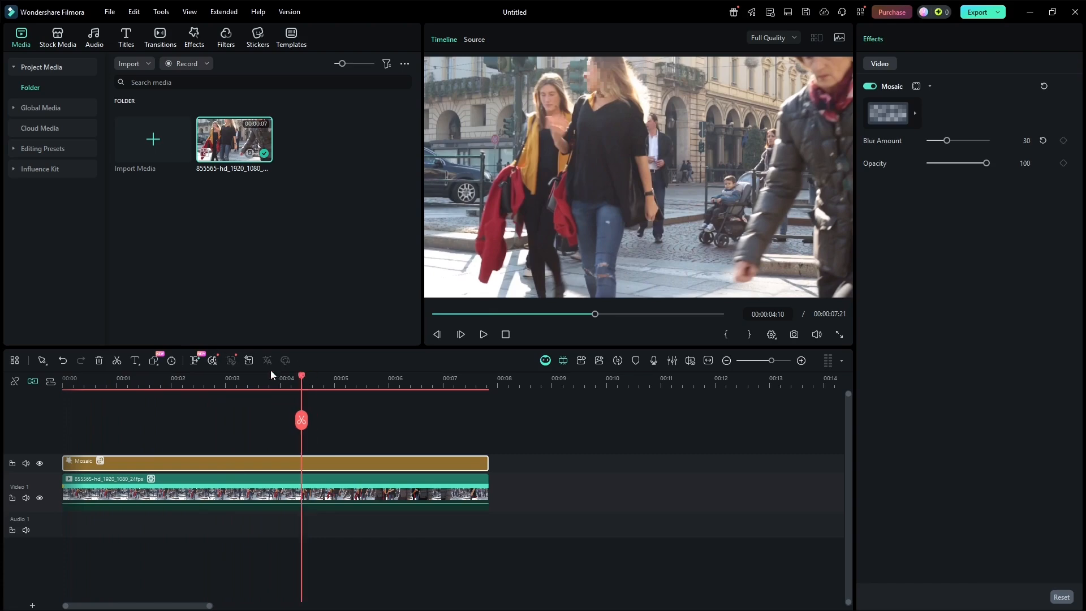
key(Home)
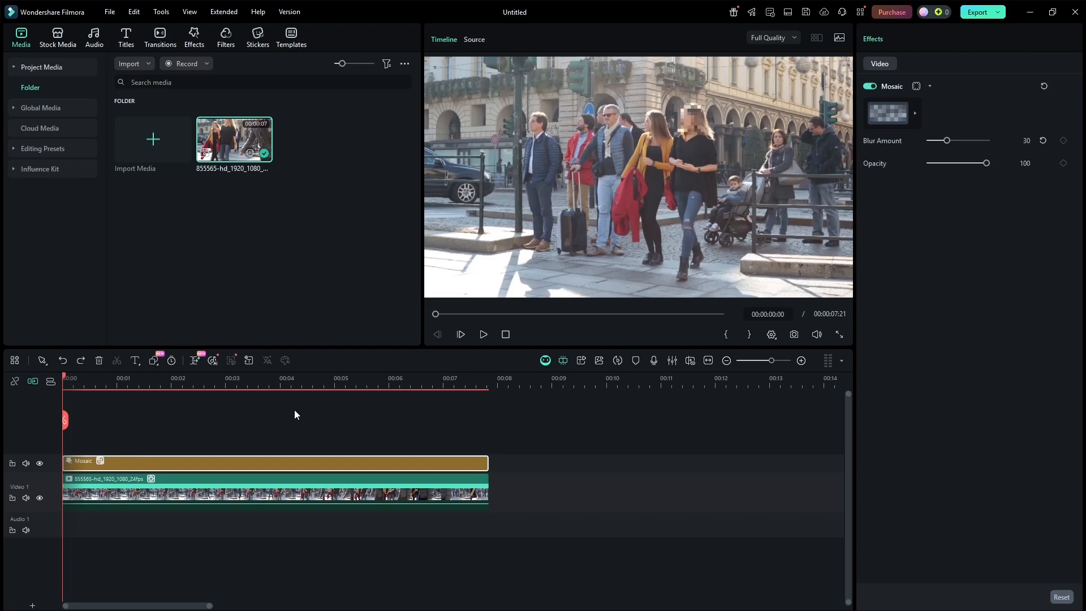
Delete the mosaic clip from the timeline
right_click(120, 460)
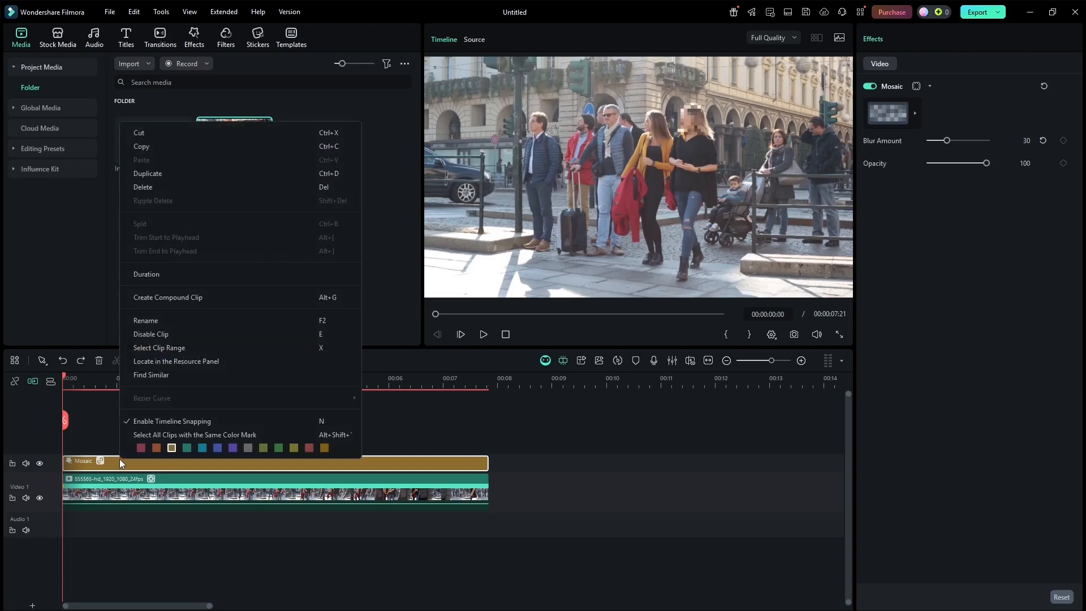
click(154, 188)
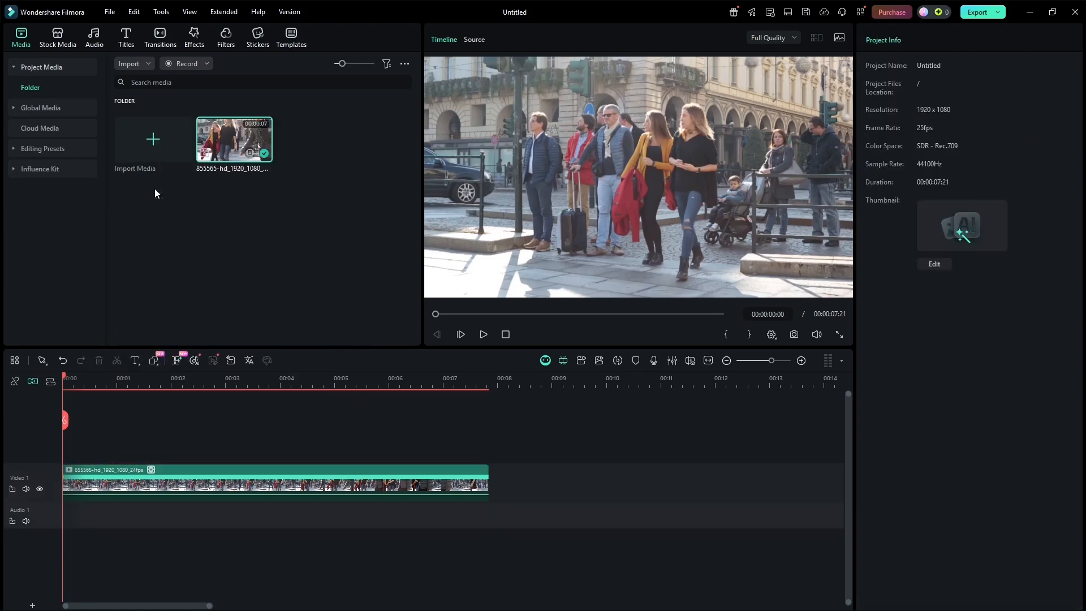
Link the image pngtree-smiley-sticker-face-png-image_6144836 from the Downloads folder to the clip's motion track and scale it to about 11.51% over the tracked face
click(172, 475)
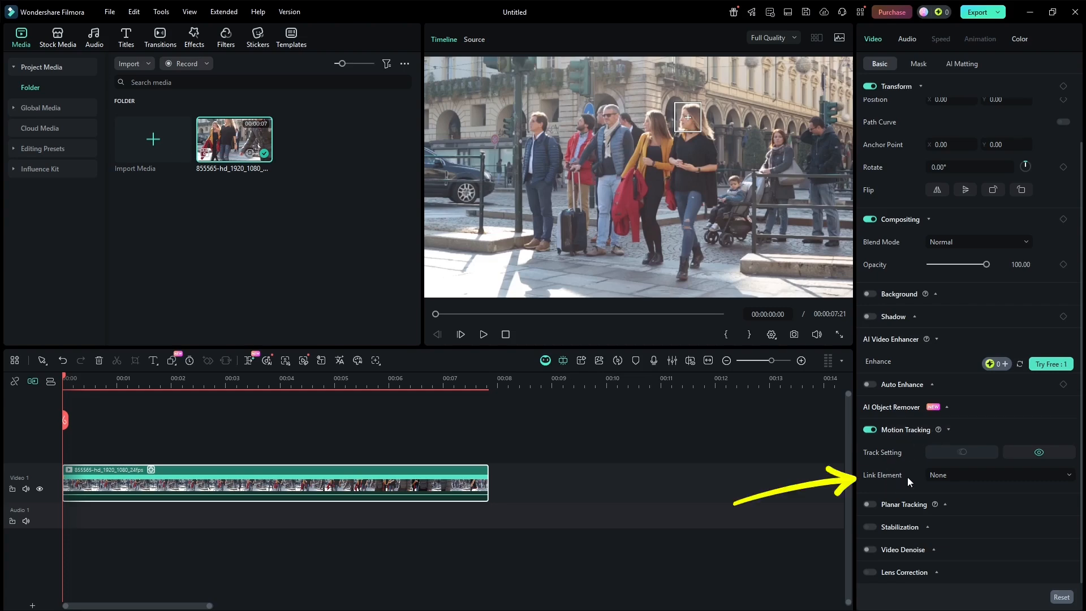
click(971, 481)
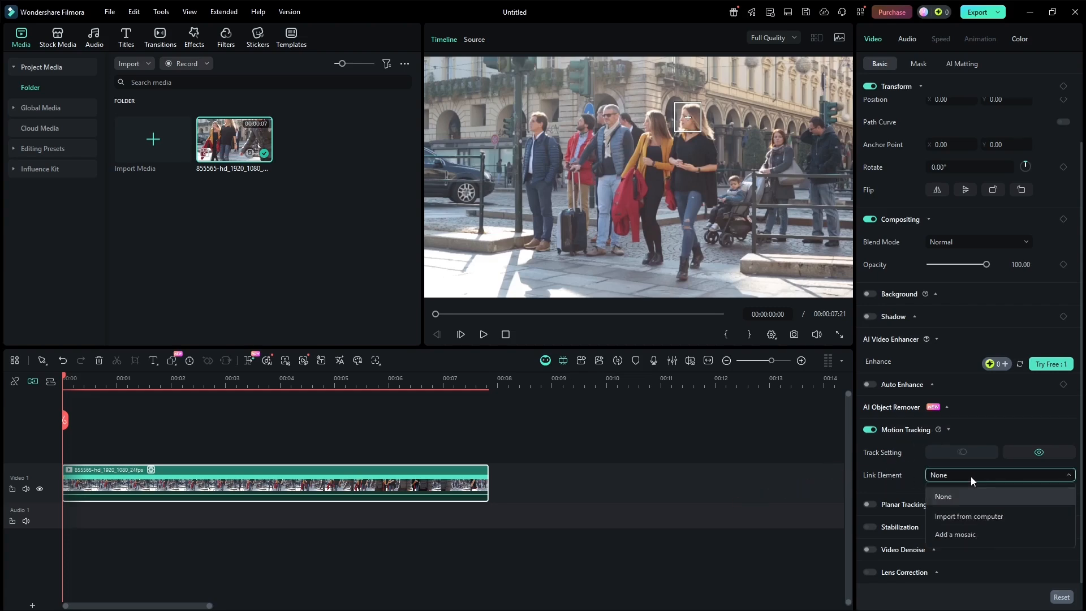
click(1015, 516)
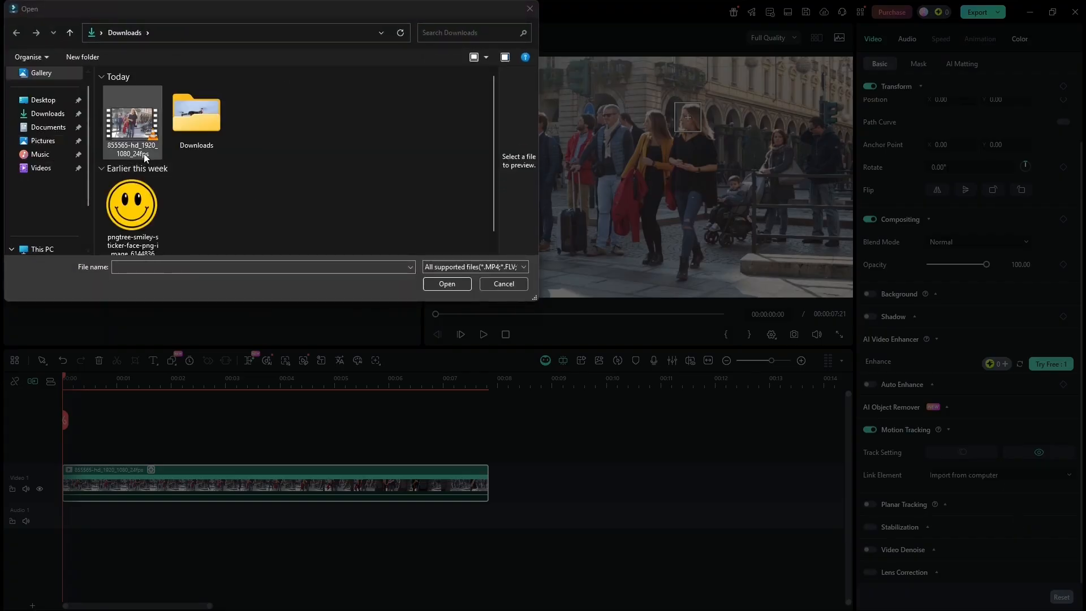
click(136, 216)
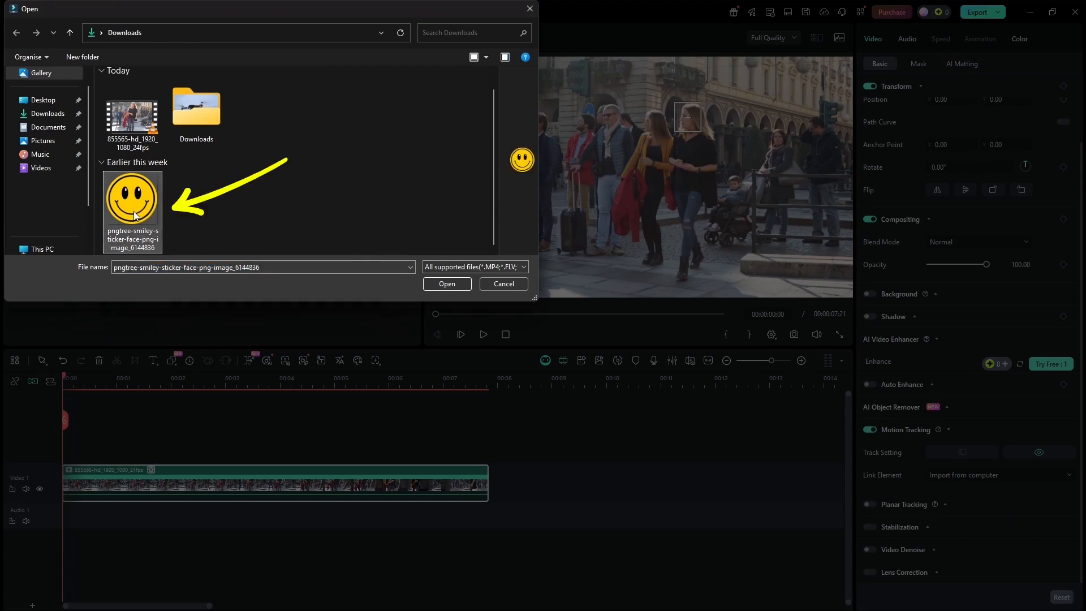
click(453, 286)
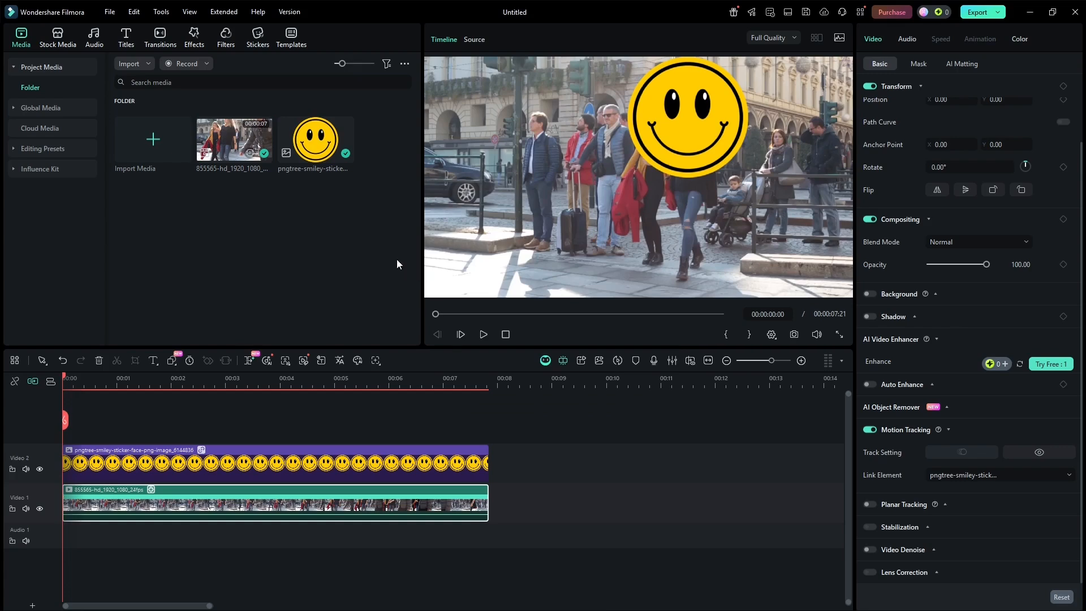
click(708, 122)
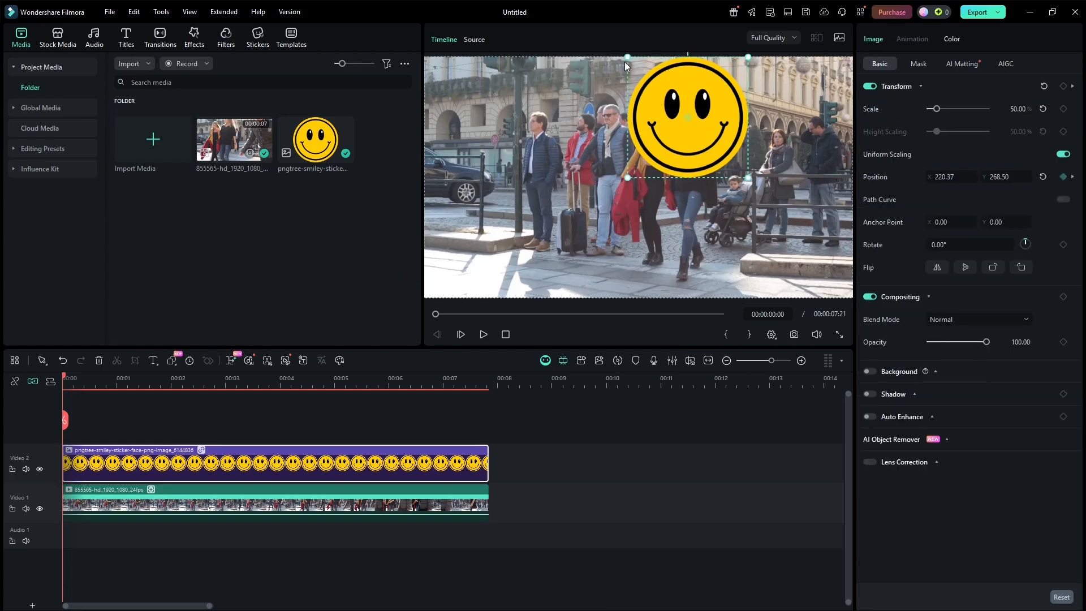
drag(626, 52, 673, 100)
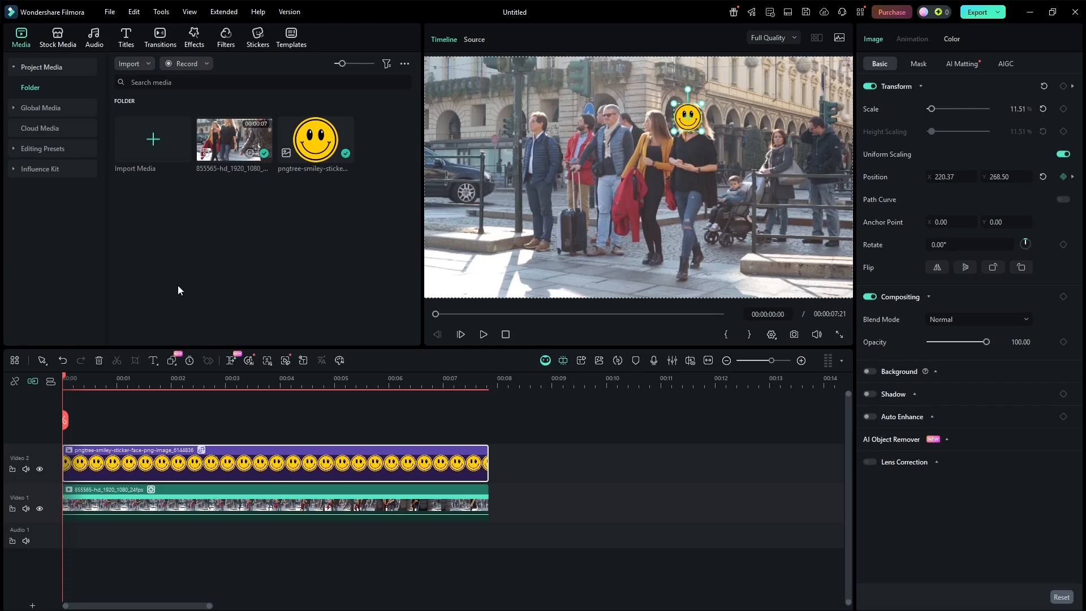
Play back the clip to check that the smiley follows the face, and return the playhead to the start
key(space)
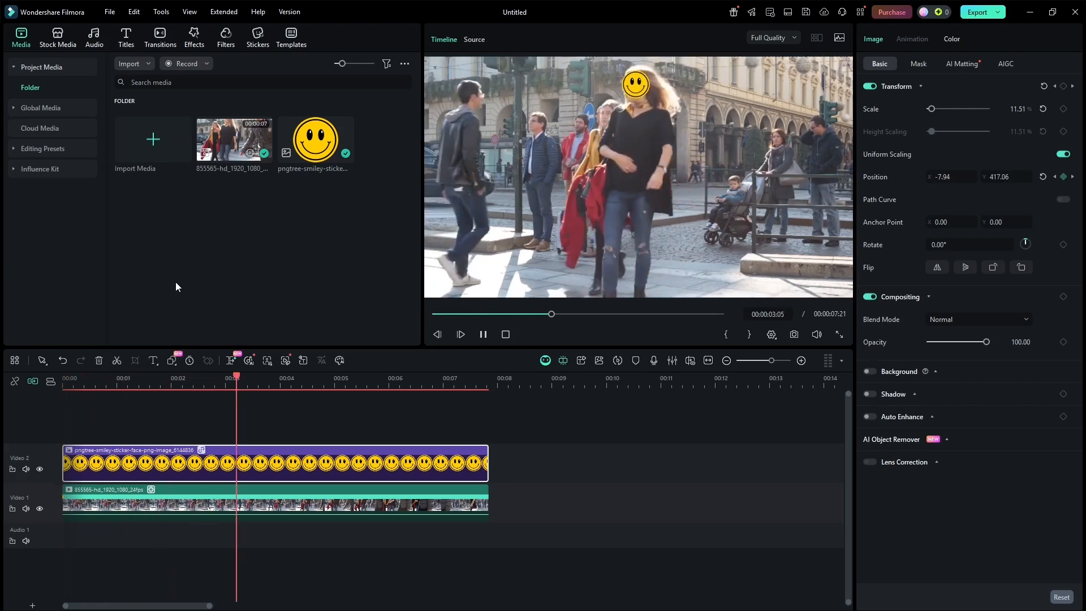
key(space)
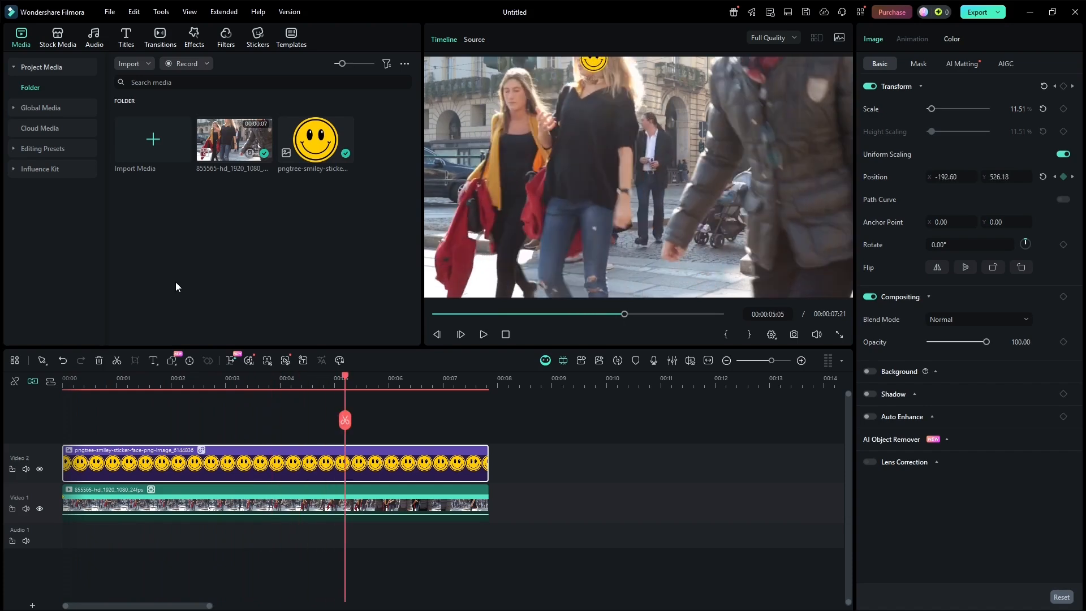
drag(345, 375, 36, 383)
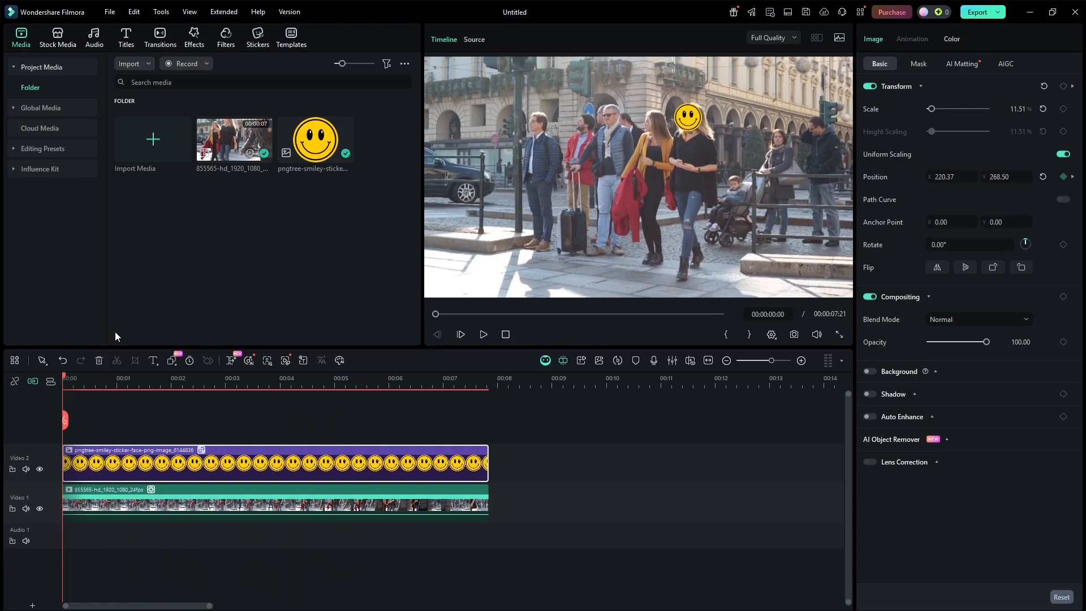